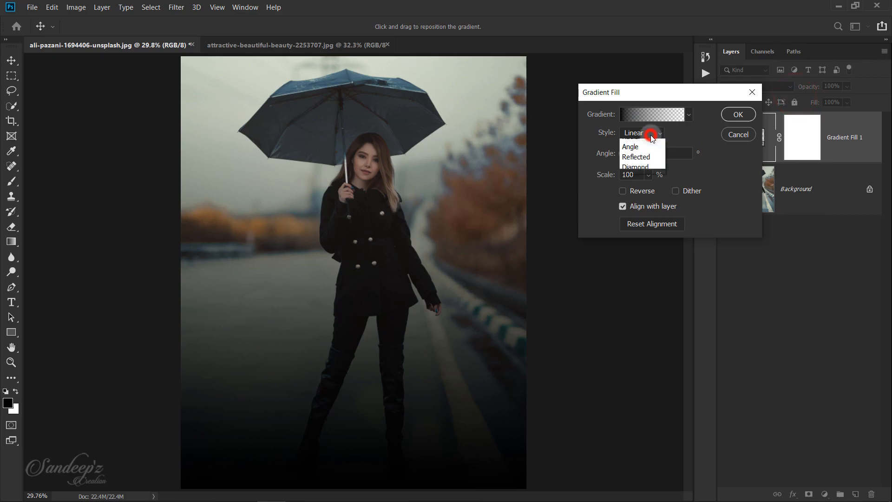
- Make the gradient fill a reversed Radial gradient, shift its center up toward the woman's head, and apply angle -57.66° and scale 199%
{"action": "left_click", "coordinate": [645, 152]}
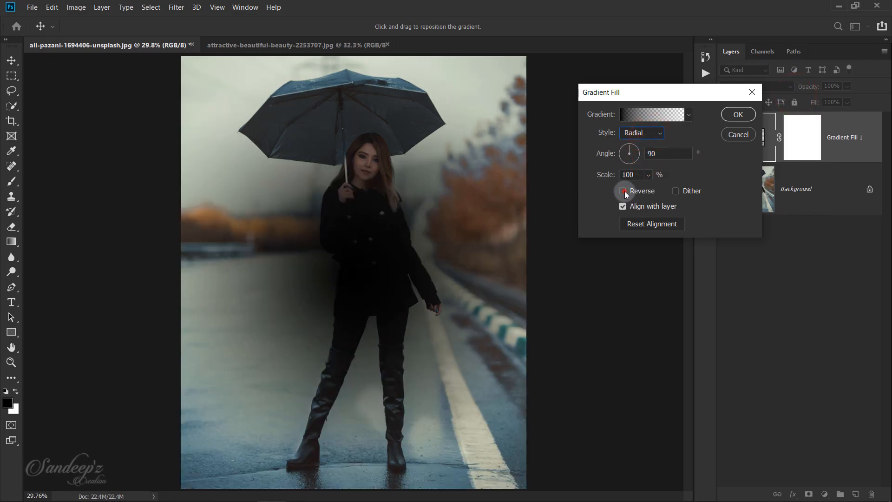
{"action": "left_click", "coordinate": [635, 198]}
{"action": "left_click_drag", "start_coordinate": [376, 238], "coordinate": [364, 141]}
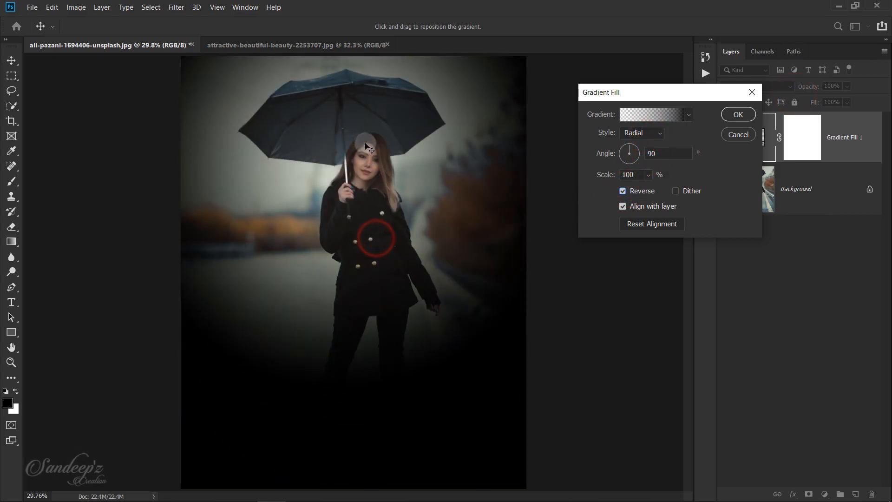
{"action": "left_click_drag", "start_coordinate": [638, 160], "coordinate": [656, 188]}
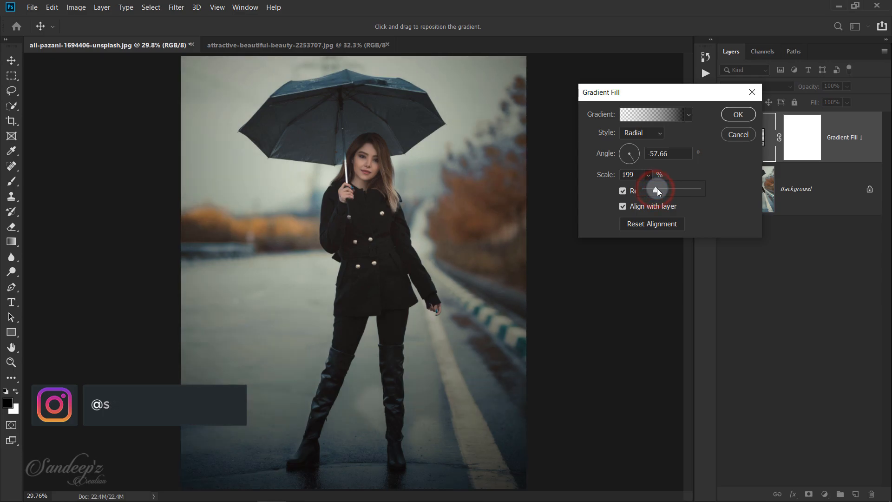
{"action": "left_click", "coordinate": [731, 122]}
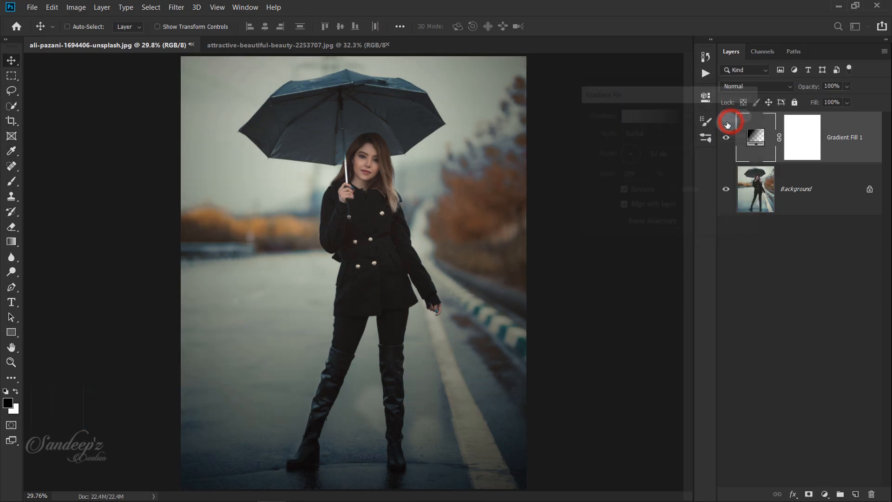
- Reduce the gradient fill layer's opacity to 50% and compare the image with and without the layer
{"action": "left_click", "coordinate": [829, 86]}
{"action": "type", "text": "5"}
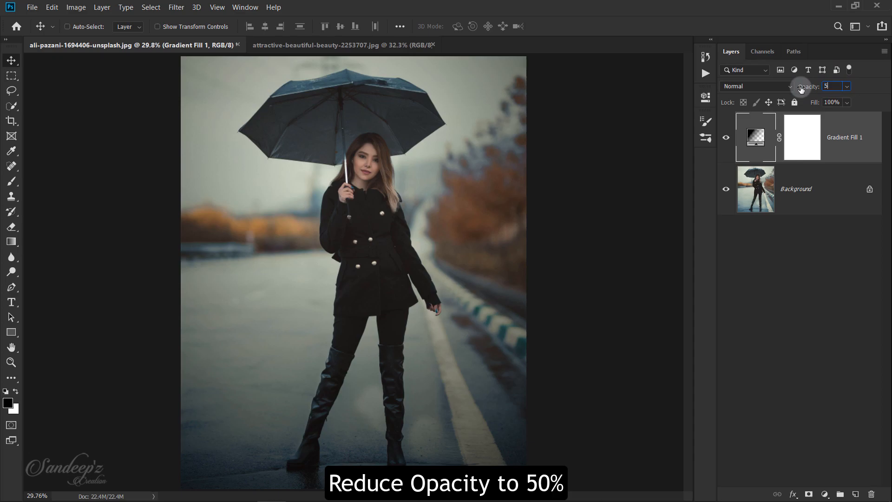
{"action": "type", "text": "0"}
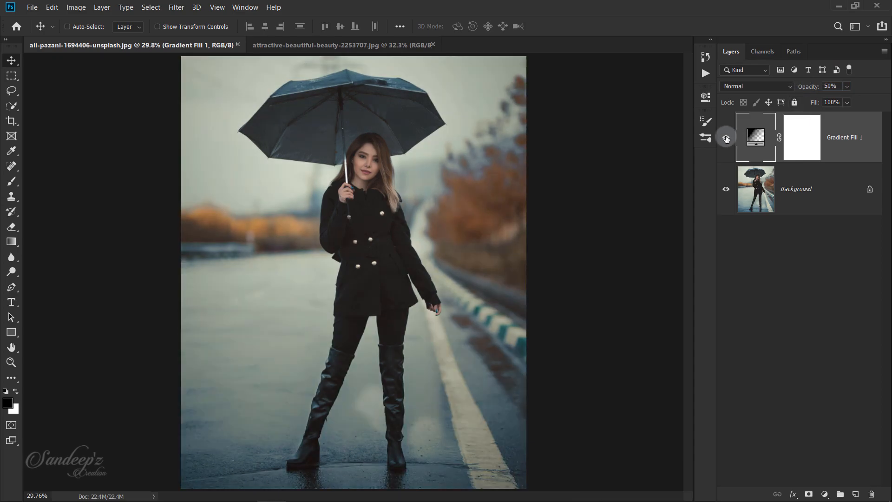
{"action": "left_click", "coordinate": [726, 138]}
{"action": "left_click", "coordinate": [726, 137]}
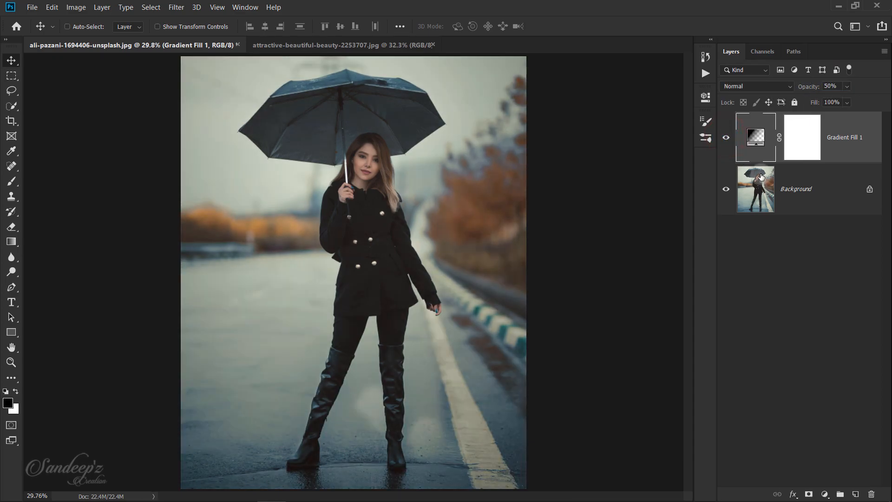
- Add a Channel Mixer adjustment layer with the Blue output channel set to Green +100% and Blue 0%
{"action": "left_click", "coordinate": [825, 495]}
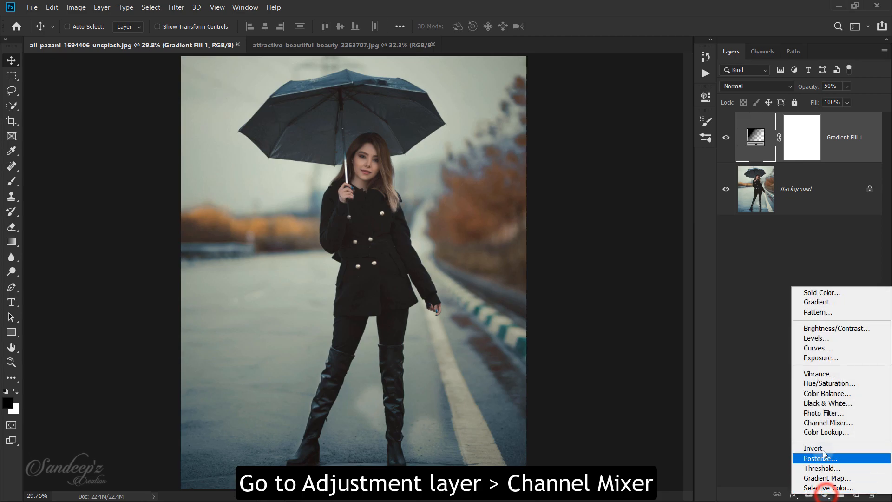
{"action": "left_click", "coordinate": [819, 422]}
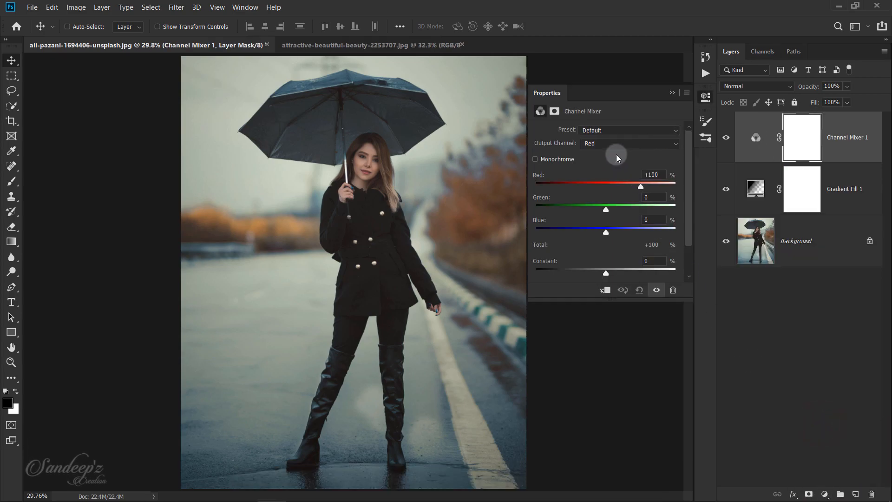
{"action": "left_click", "coordinate": [617, 143]}
{"action": "left_click", "coordinate": [616, 171]}
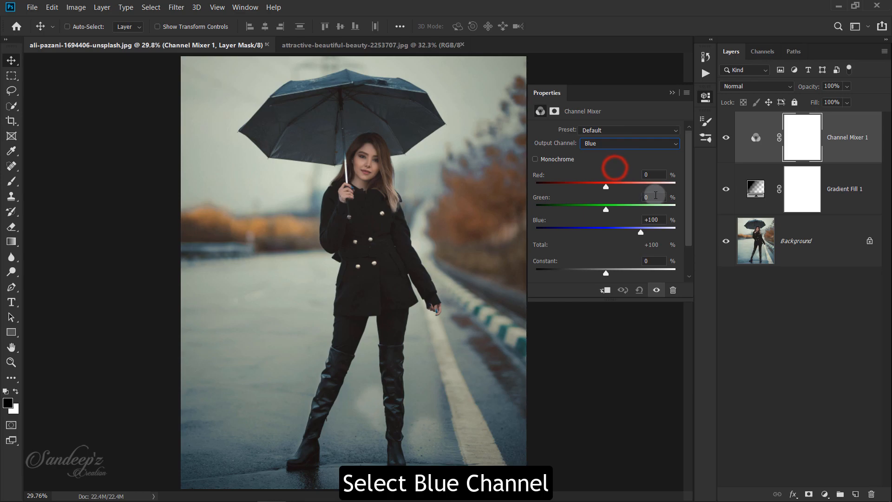
{"action": "left_click", "coordinate": [653, 197]}
{"action": "type", "text": "10"}
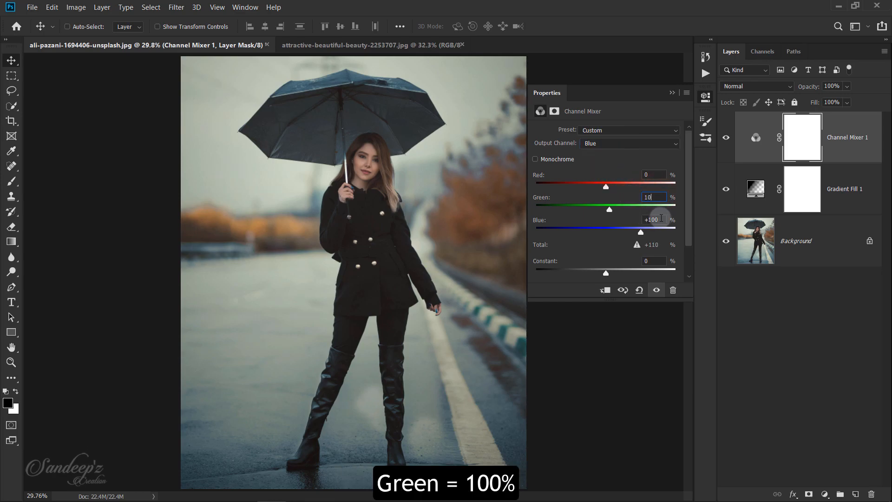
{"action": "type", "text": "0"}
{"action": "left_click", "coordinate": [659, 218]}
{"action": "key", "text": "Return"}
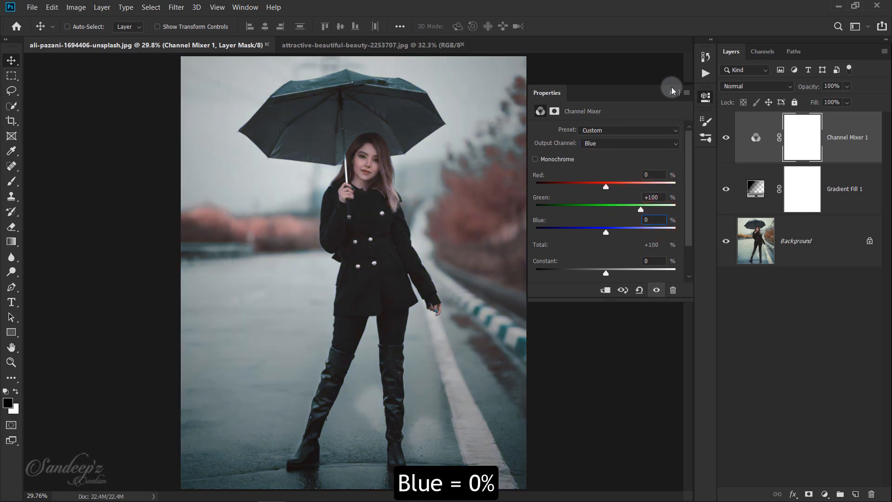
{"action": "left_click", "coordinate": [672, 93]}
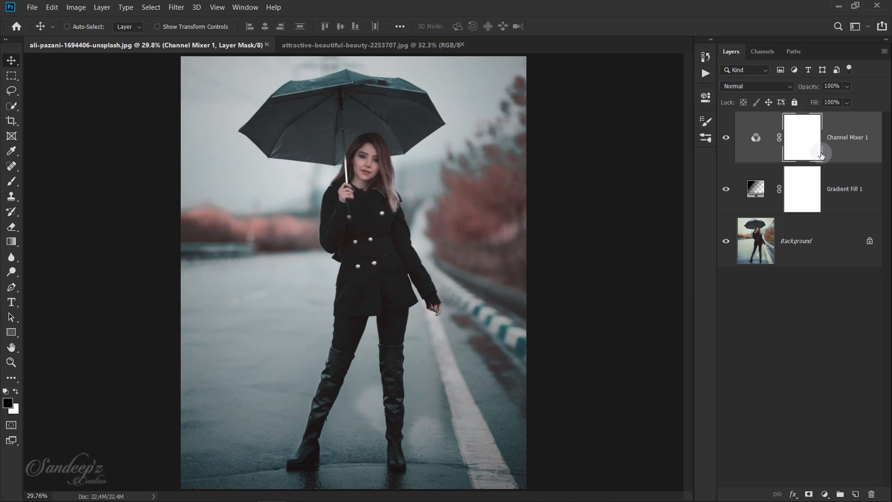
- Add a Hue/Saturation adjustment layer and set the Reds to Hue +5 and Saturation +30
{"action": "left_click", "coordinate": [824, 494]}
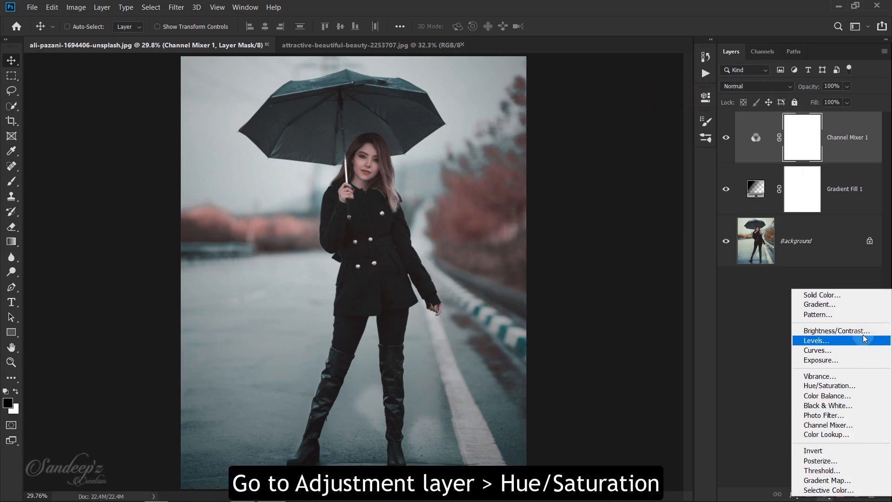
{"action": "left_click", "coordinate": [825, 385]}
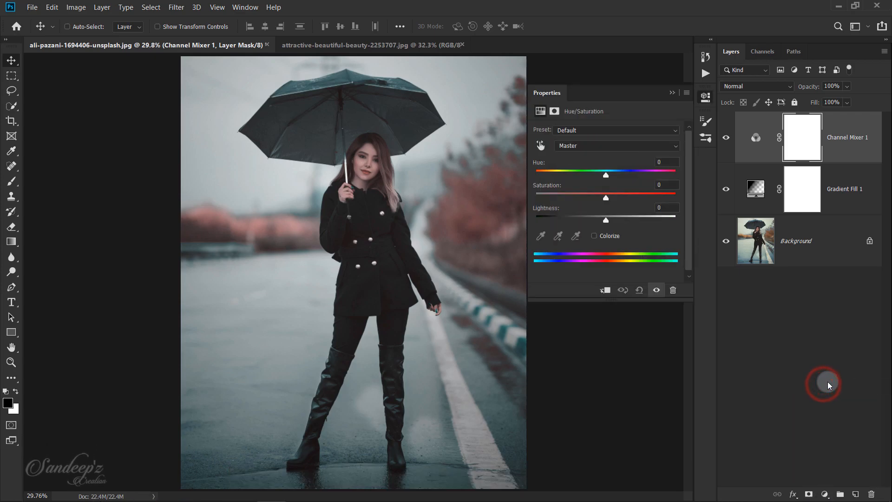
{"action": "left_click", "coordinate": [609, 145]}
{"action": "left_click", "coordinate": [610, 165]}
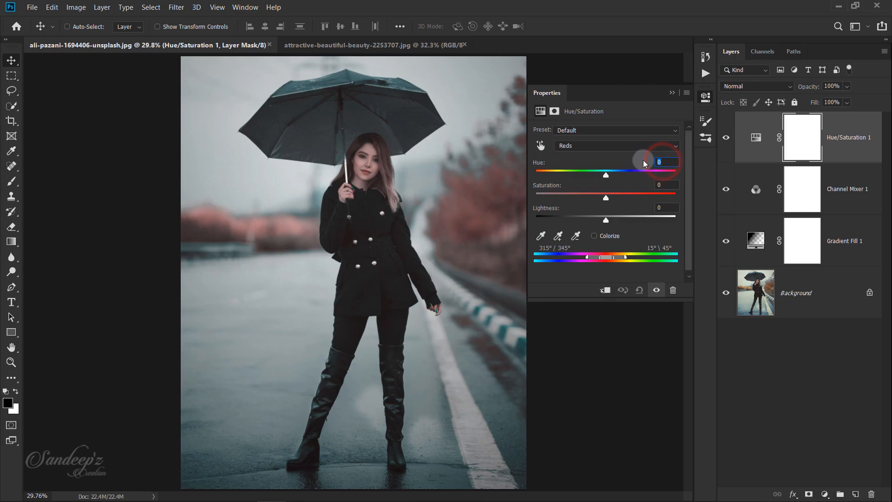
{"action": "type", "text": "5"}
{"action": "type", "text": "3"}
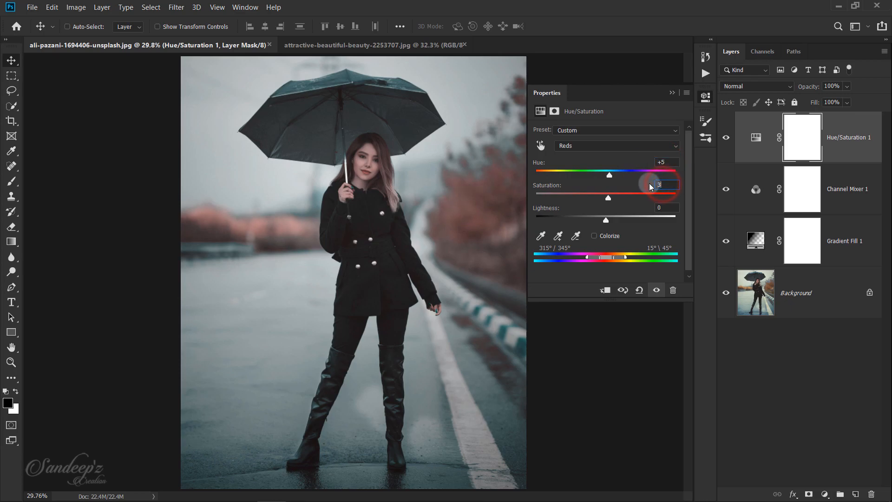
{"action": "type", "text": "0"}
{"action": "left_click", "coordinate": [610, 148]}
{"action": "left_click", "coordinate": [610, 148]}
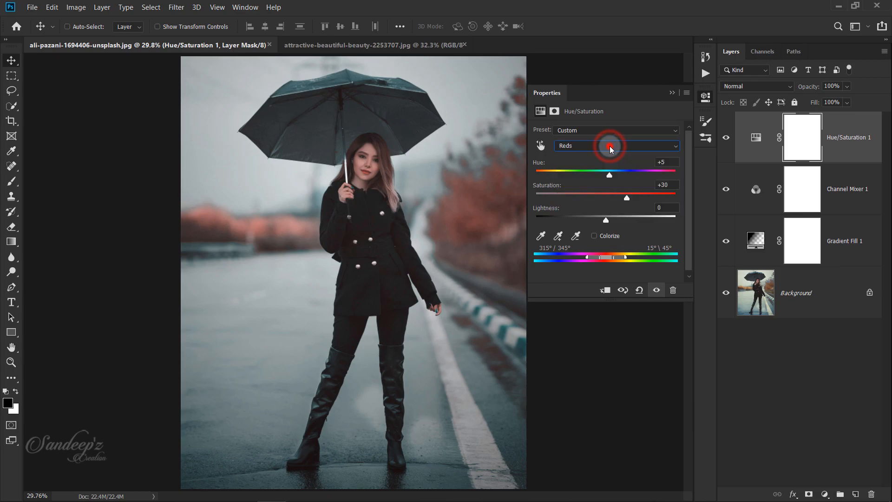
{"action": "left_click", "coordinate": [673, 94]}
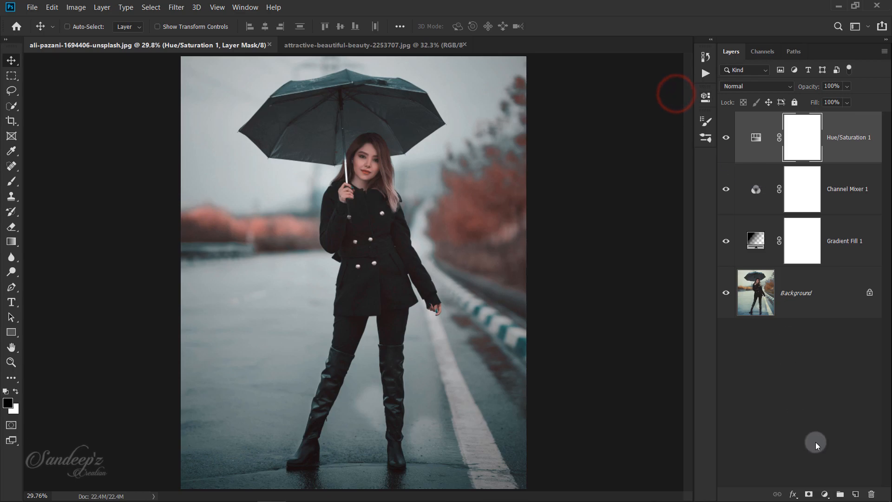
- Add a Solid Color fill layer above the adjustments using the color #252b30
{"action": "left_click", "coordinate": [825, 493]}
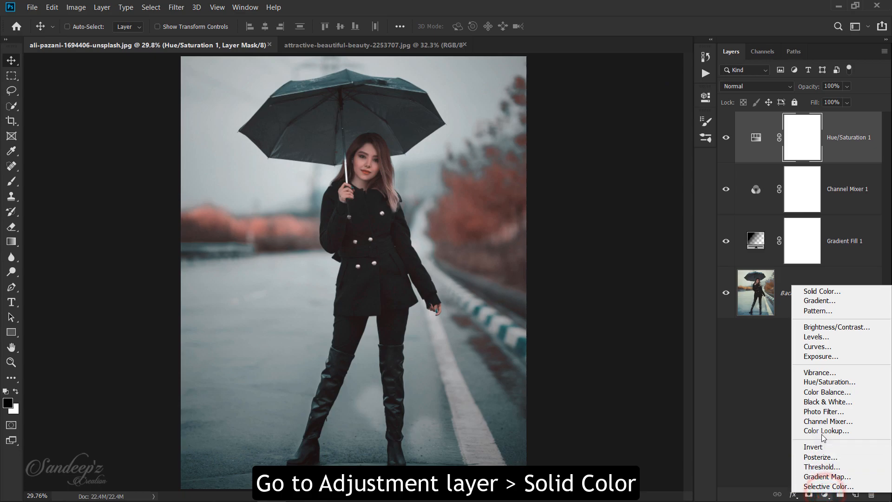
{"action": "left_click", "coordinate": [822, 291]}
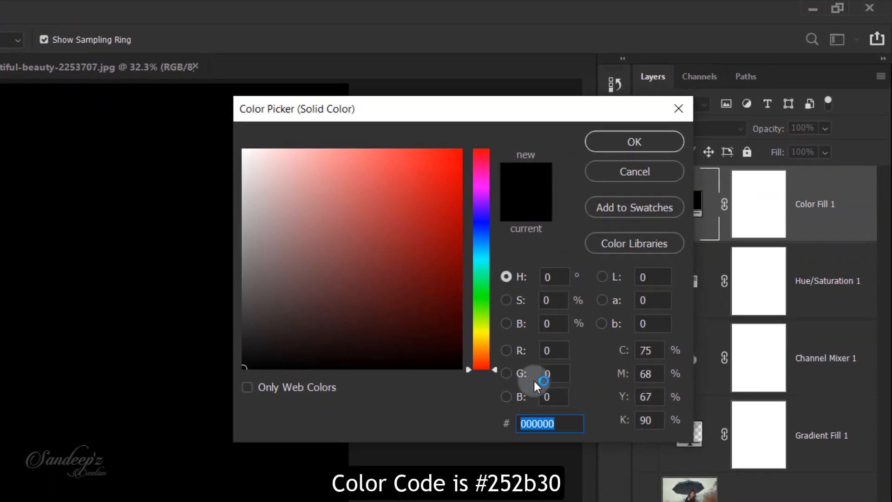
{"action": "type", "text": "252"}
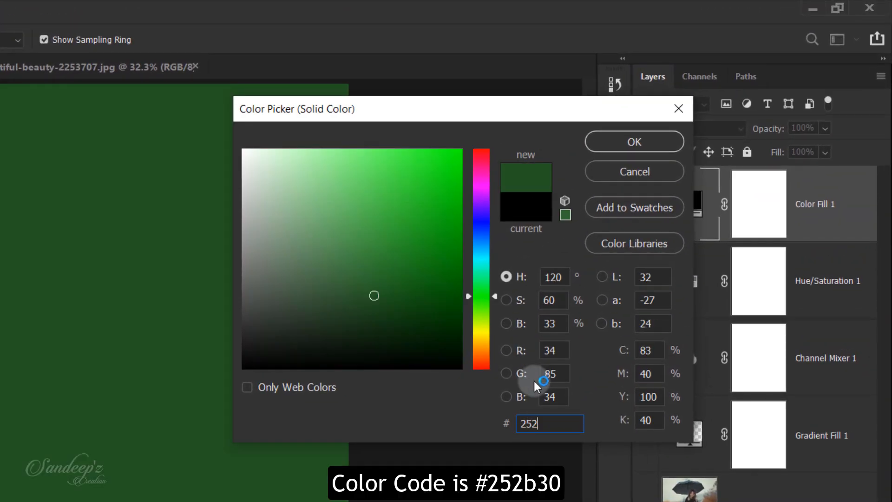
{"action": "type", "text": "b30"}
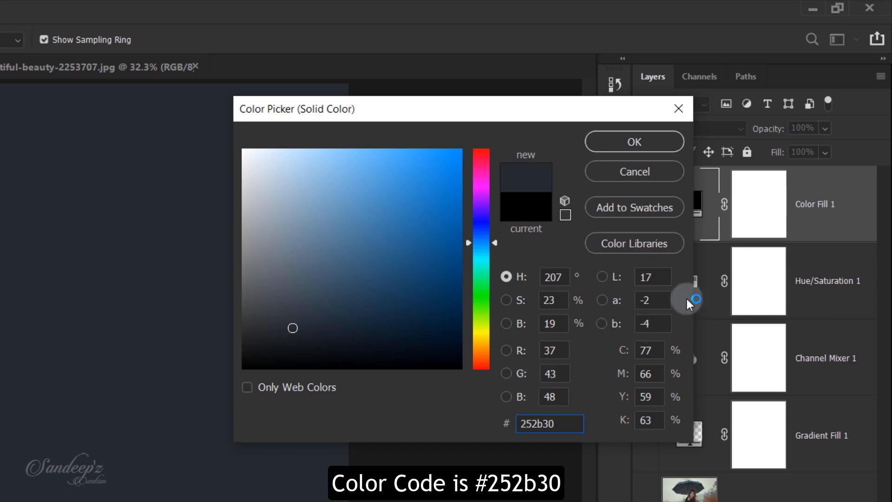
{"action": "left_click", "coordinate": [631, 147]}
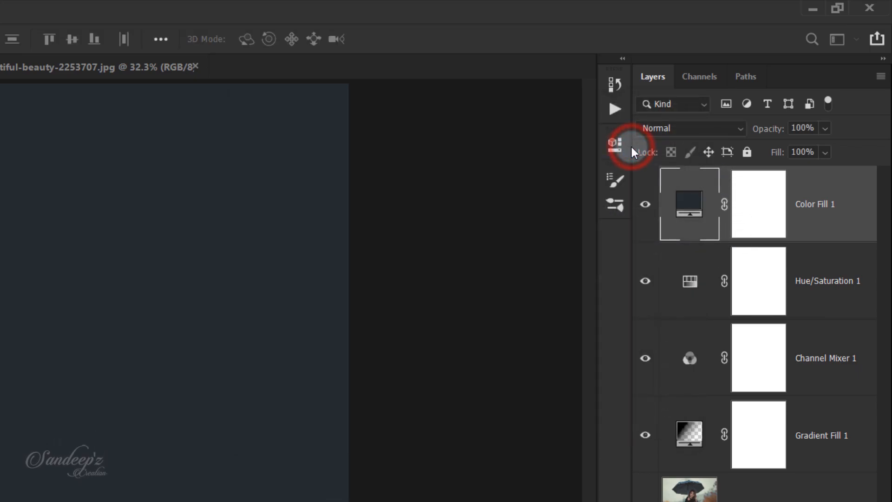
- Set the solid color layer's blend mode to Lighten and its opacity to 30%, checking its effect on the image
{"action": "left_click", "coordinate": [680, 136]}
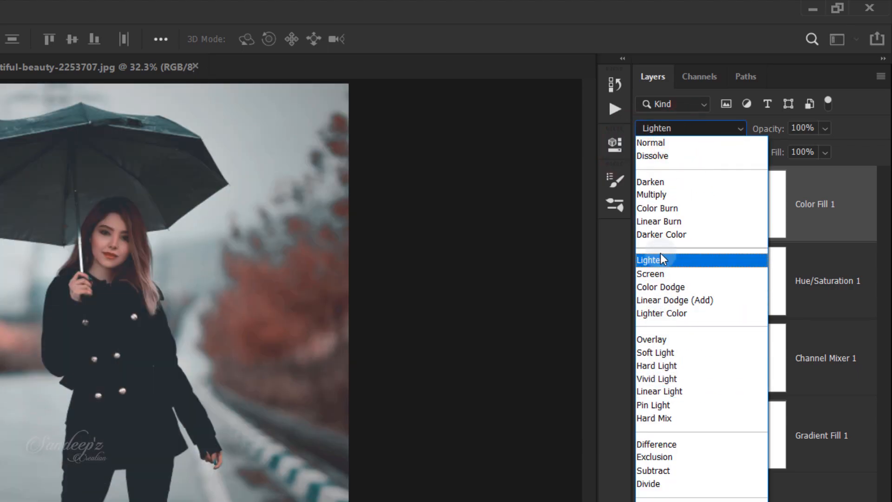
{"action": "left_click", "coordinate": [660, 258]}
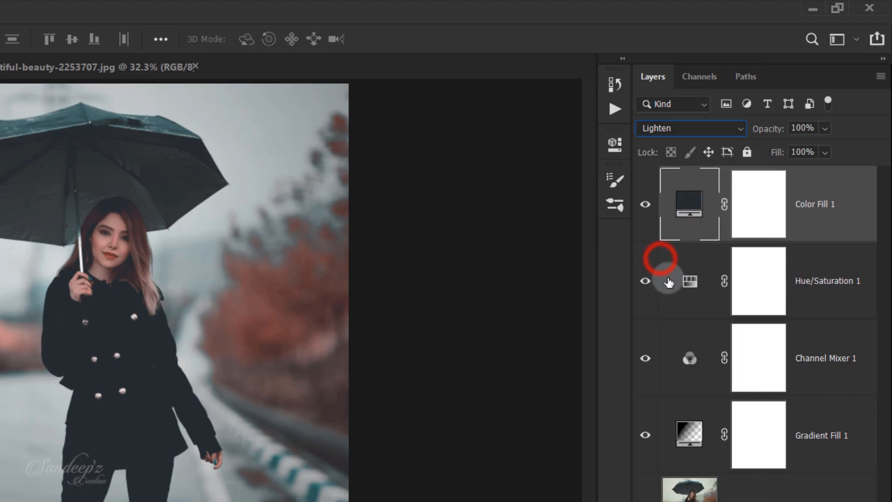
{"action": "left_click", "coordinate": [812, 129]}
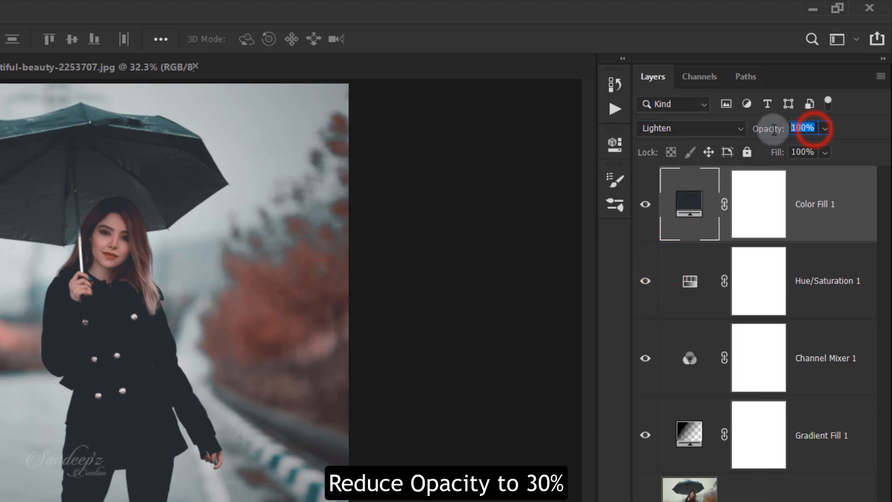
{"action": "type", "text": "3"}
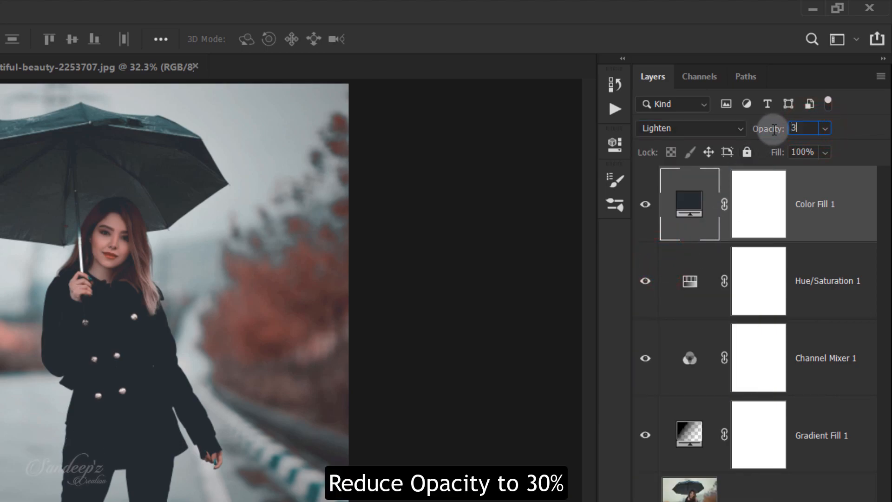
{"action": "type", "text": "0"}
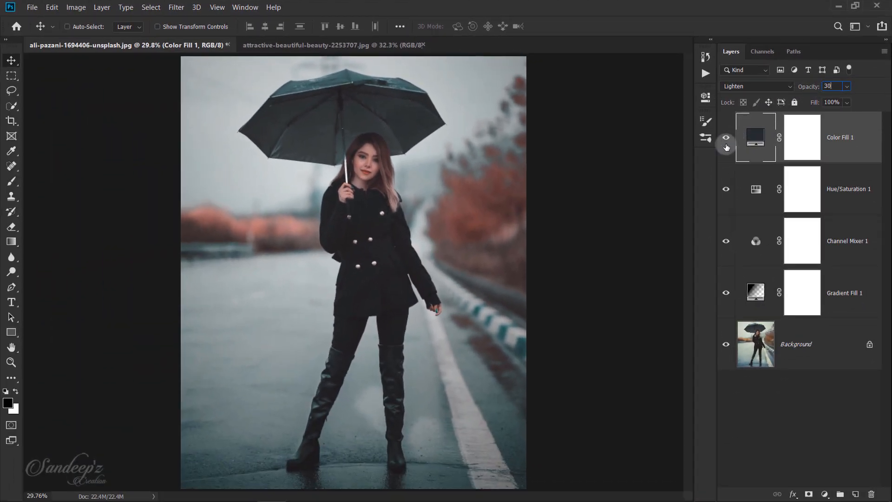
{"action": "left_click", "coordinate": [726, 139]}
- Add a Selective Color adjustment layer and set the Reds to Cyan -24% and Yellow +62%
{"action": "left_click", "coordinate": [824, 493]}
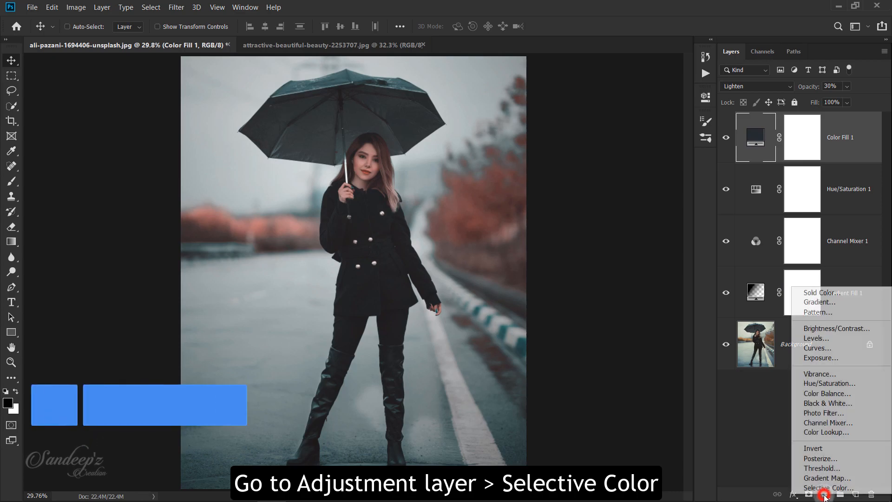
{"action": "left_click", "coordinate": [828, 488]}
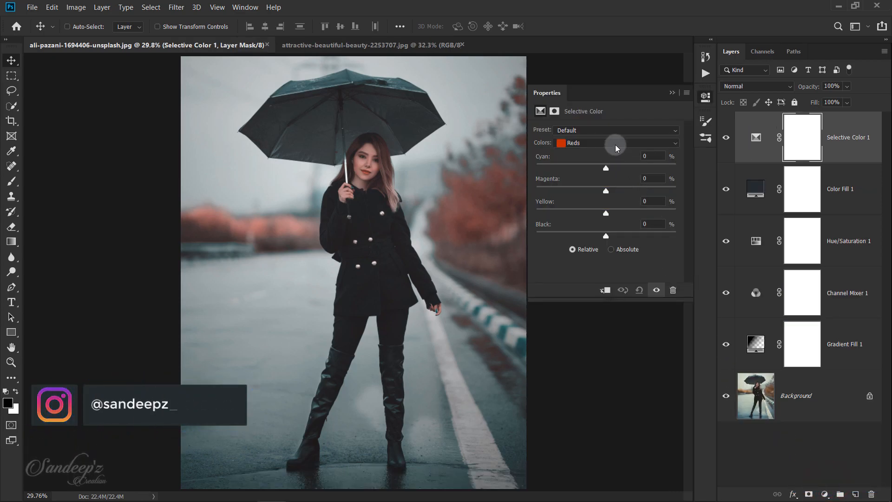
{"action": "left_click", "coordinate": [616, 144]}
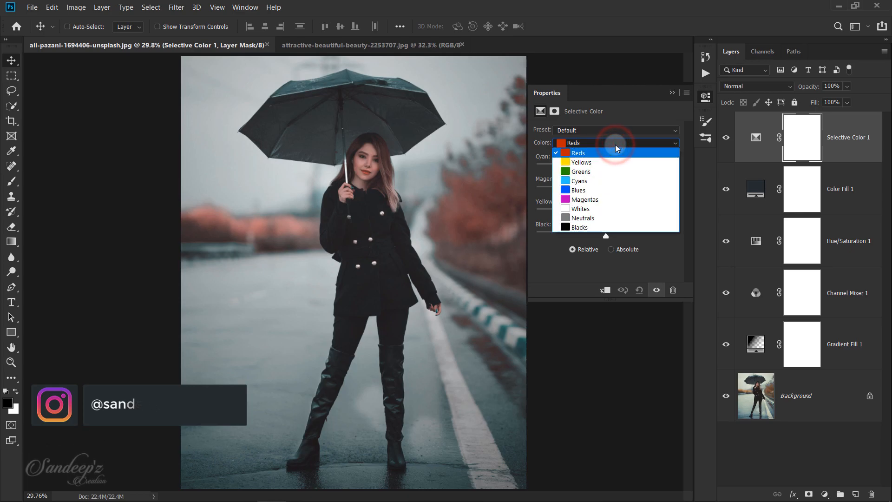
{"action": "left_click", "coordinate": [614, 154]}
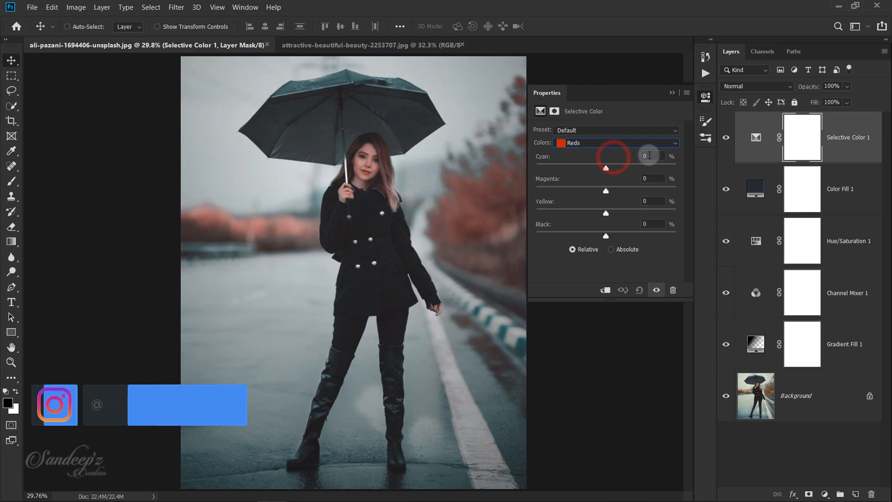
{"action": "left_click_drag", "start_coordinate": [606, 170], "coordinate": [592, 170]}
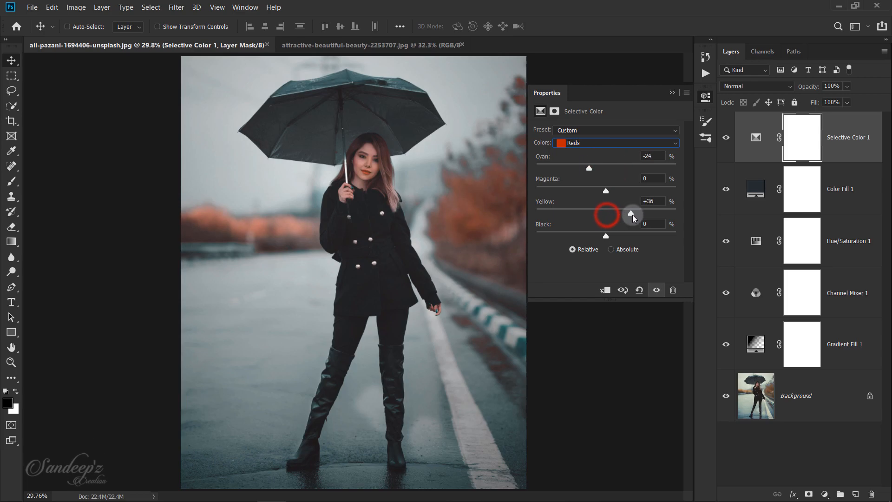
{"action": "left_click_drag", "start_coordinate": [638, 218], "coordinate": [648, 218]}
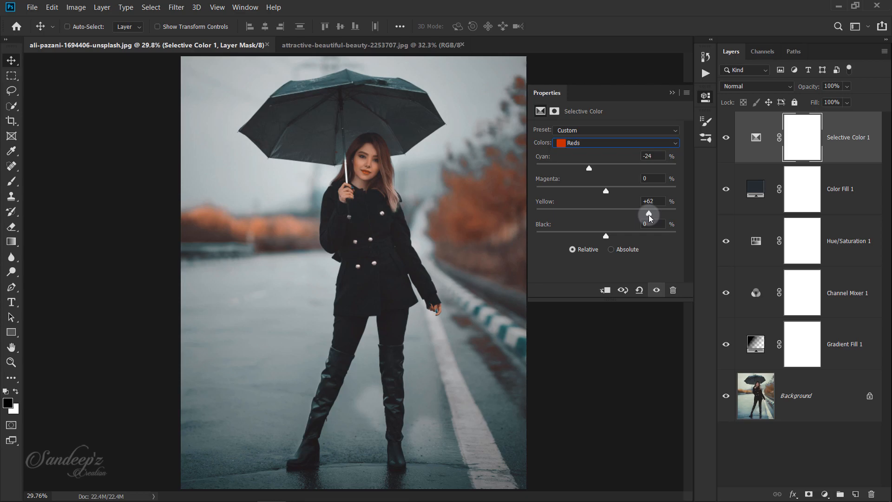
- In the existing Hue/Saturation adjustment layer, set the Cyans Hue to +33
{"action": "left_click", "coordinate": [674, 94]}
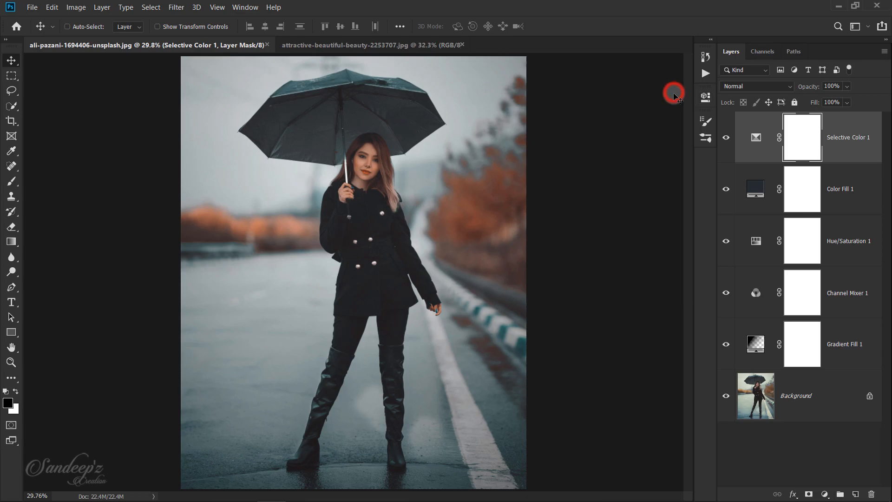
{"action": "double_click", "coordinate": [752, 237]}
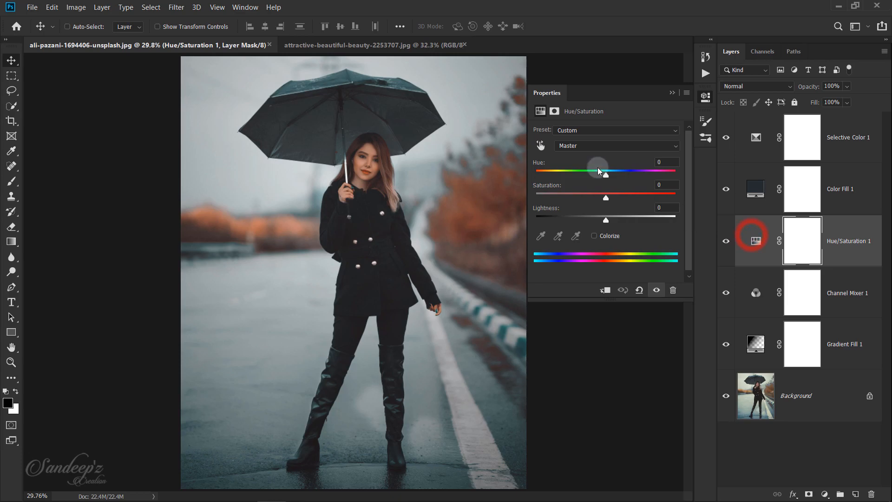
{"action": "left_click", "coordinate": [596, 148]}
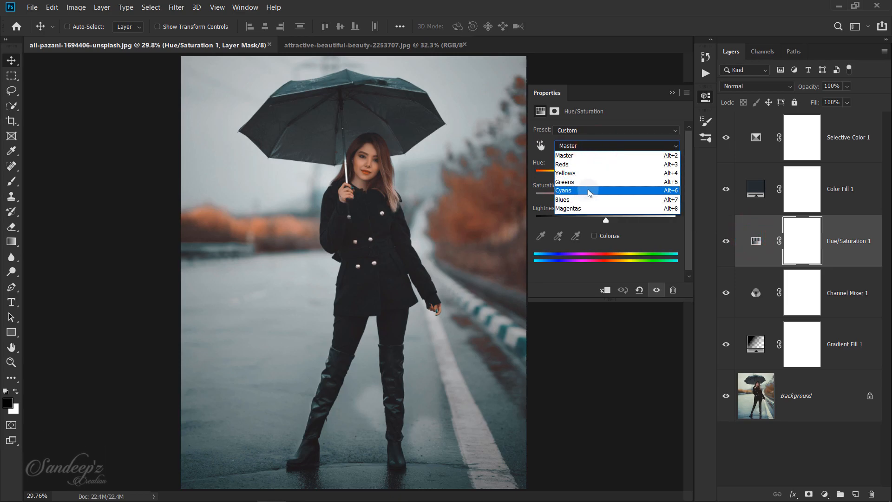
{"action": "left_click", "coordinate": [587, 189]}
{"action": "left_click", "coordinate": [663, 161]}
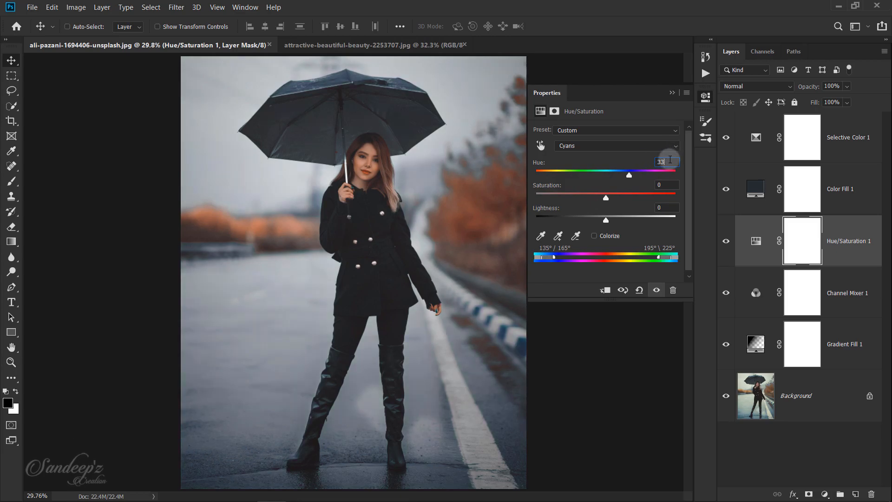
{"action": "key", "text": "BackSpace"}
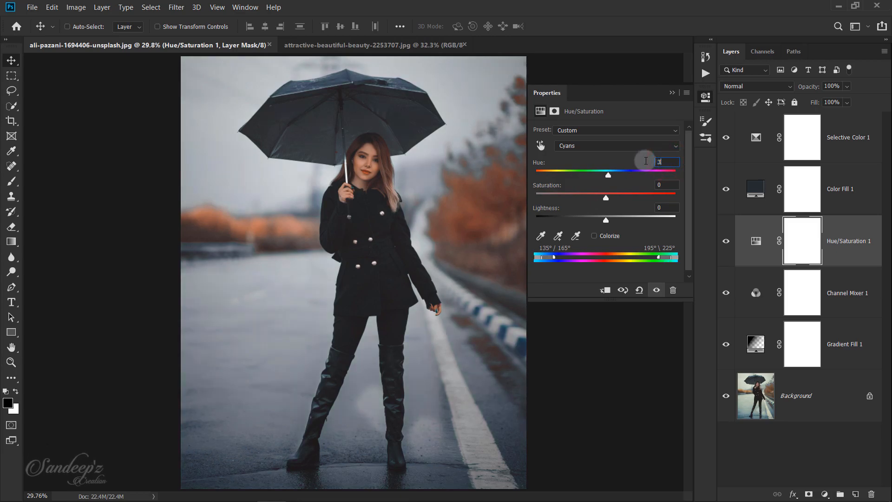
{"action": "left_click", "coordinate": [674, 92]}
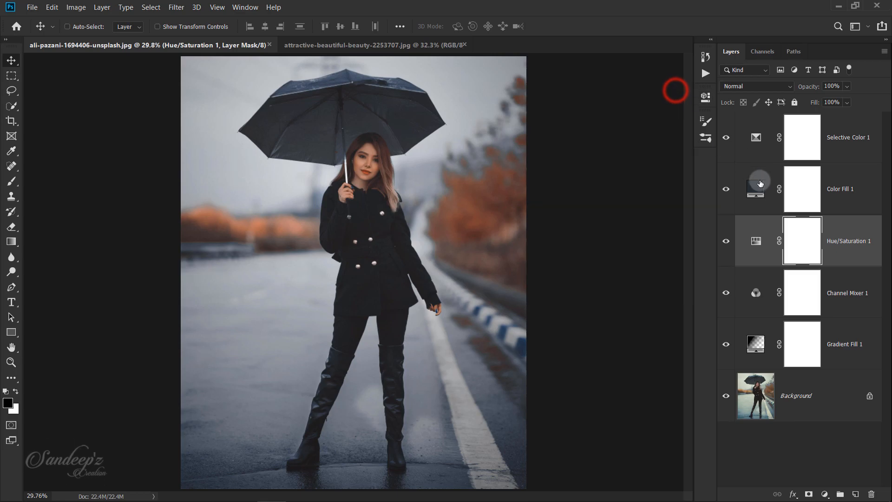
- Add a Brightness/Contrast adjustment layer above the Selective Color layer with Brightness 15 and Contrast 10
{"action": "left_click", "coordinate": [830, 145]}
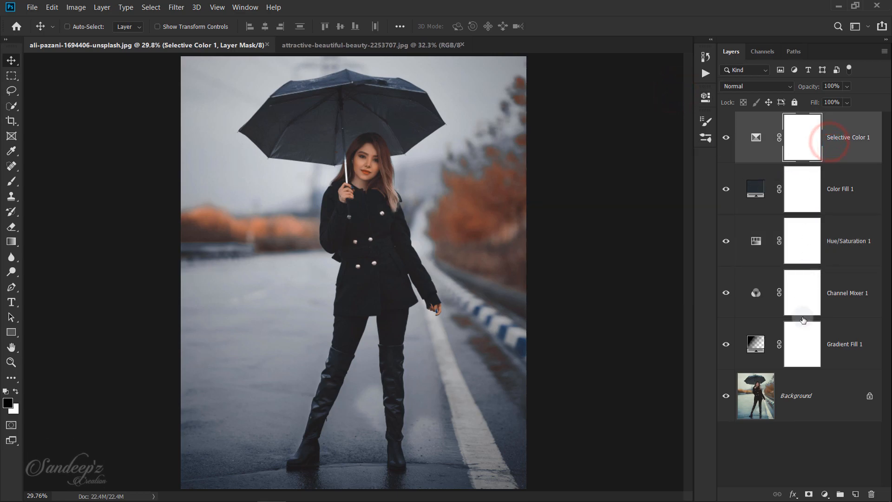
{"action": "left_click", "coordinate": [821, 496]}
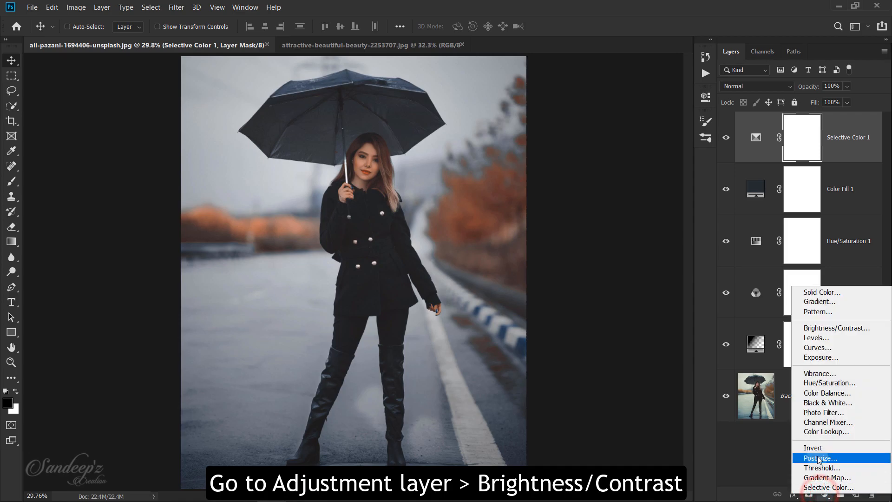
{"action": "left_click", "coordinate": [818, 328]}
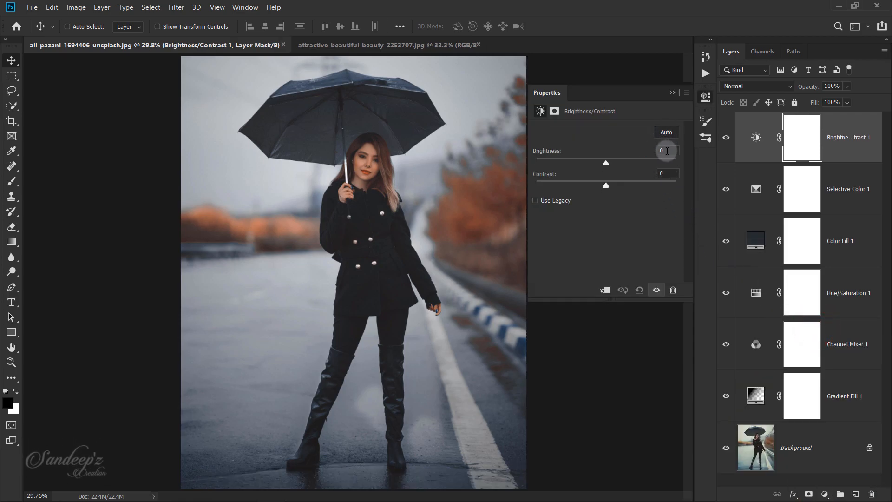
{"action": "left_click", "coordinate": [666, 151]}
{"action": "type", "text": "2"}
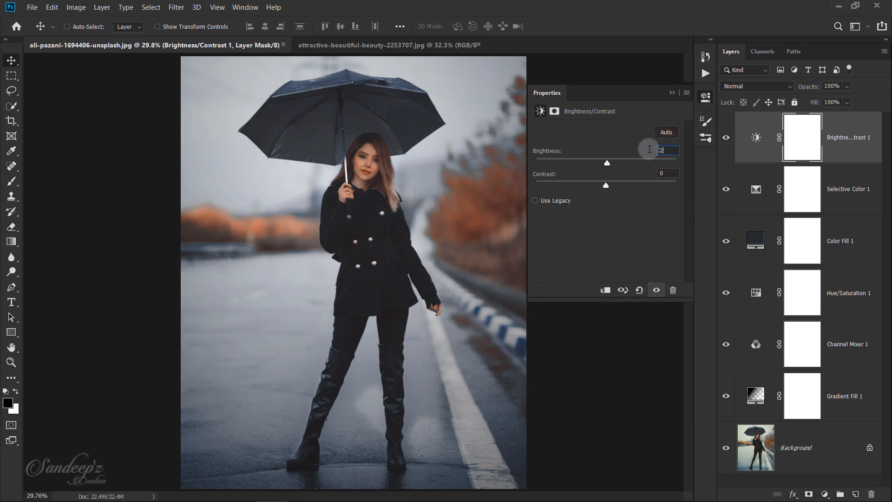
{"action": "type", "text": "0"}
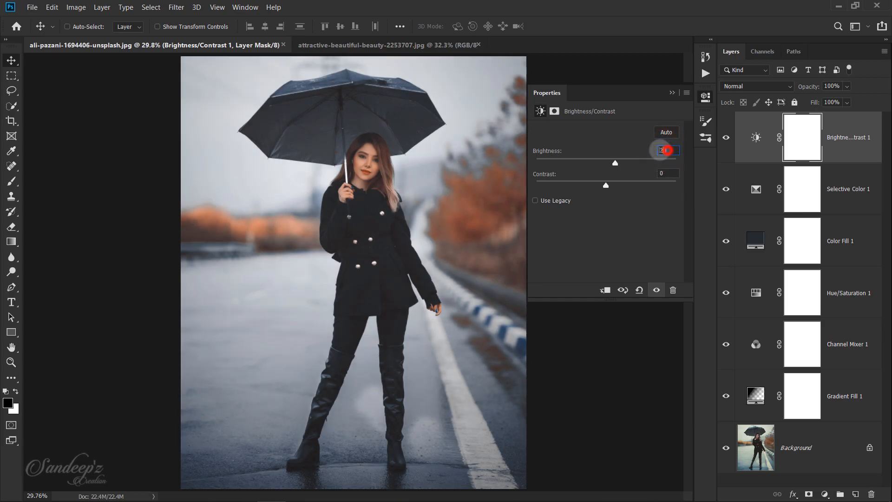
{"action": "type", "text": "15"}
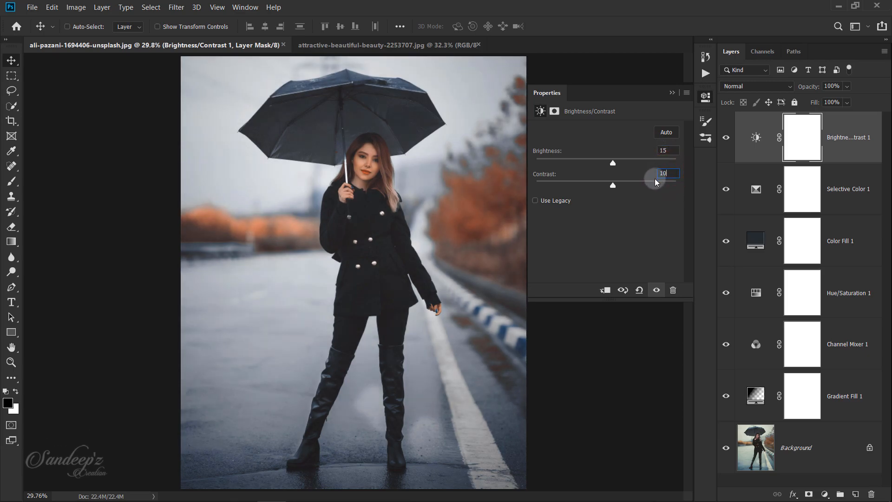
{"action": "left_click", "coordinate": [671, 94]}
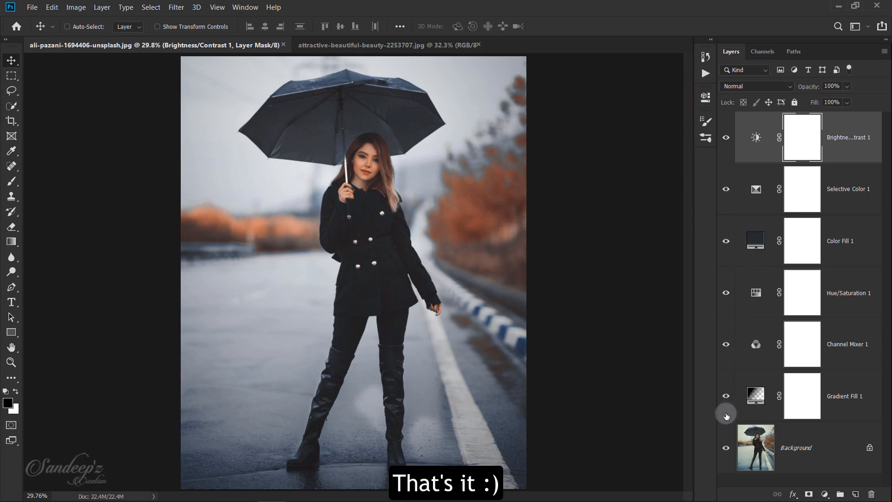
- Group all the fill and adjustment layers above the Background and expand the group
{"action": "left_click", "coordinate": [843, 399], "text": "shift"}
{"action": "key", "text": "ctrl+g"}
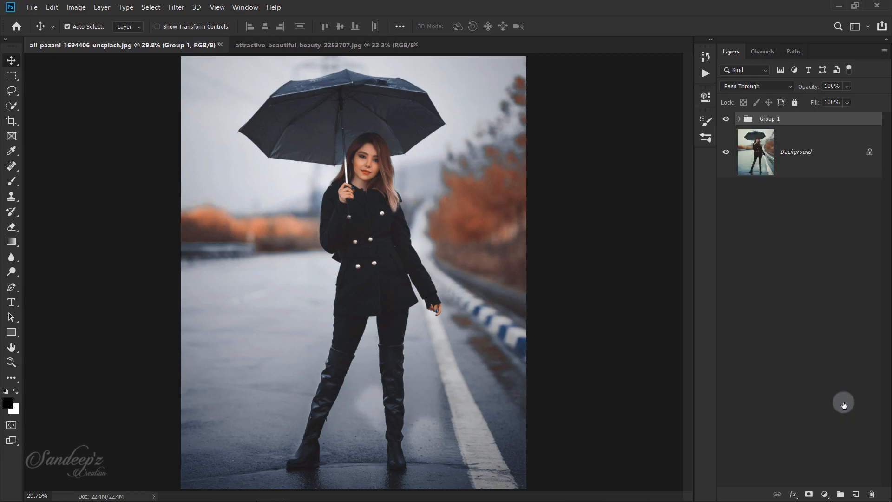
{"action": "left_click", "coordinate": [739, 119]}
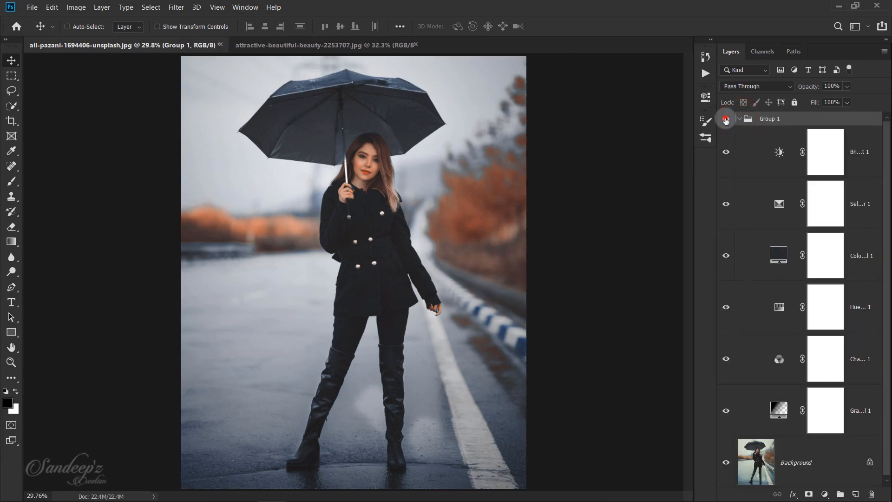
- Compare the umbrella portrait before and after grading by toggling the visibility of the adjustment group
{"action": "left_click", "coordinate": [725, 119]}
{"action": "left_click", "coordinate": [725, 119]}
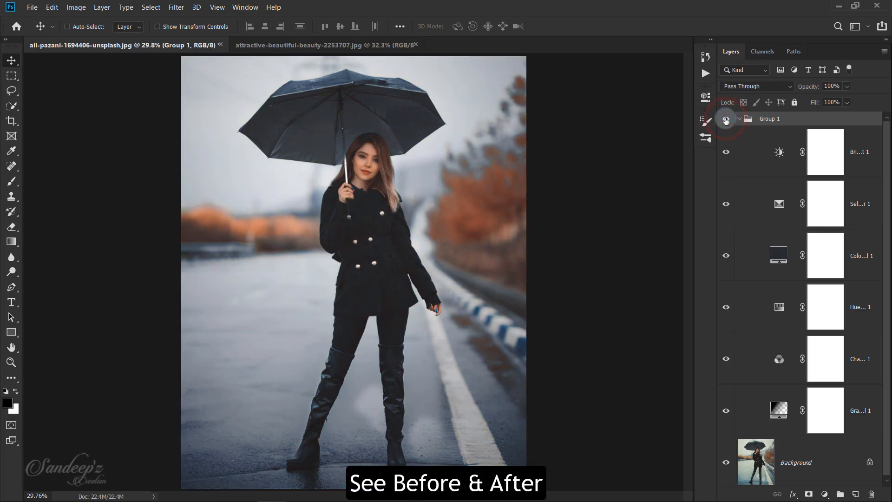
{"action": "left_click", "coordinate": [725, 120]}
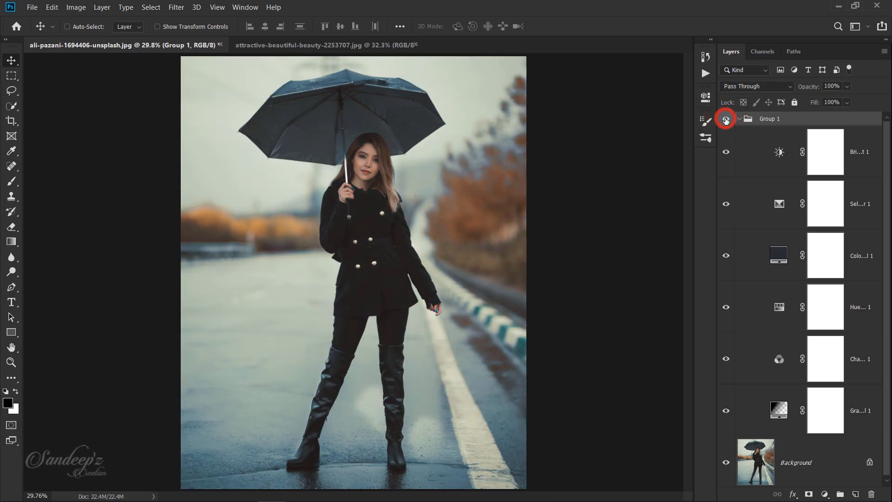
{"action": "left_click", "coordinate": [726, 119]}
{"action": "left_click", "coordinate": [726, 119]}
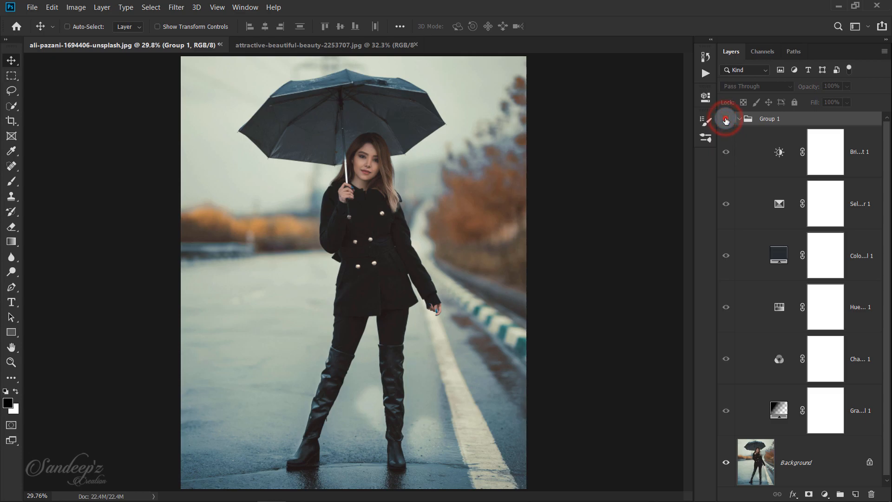
{"action": "left_click", "coordinate": [726, 119]}
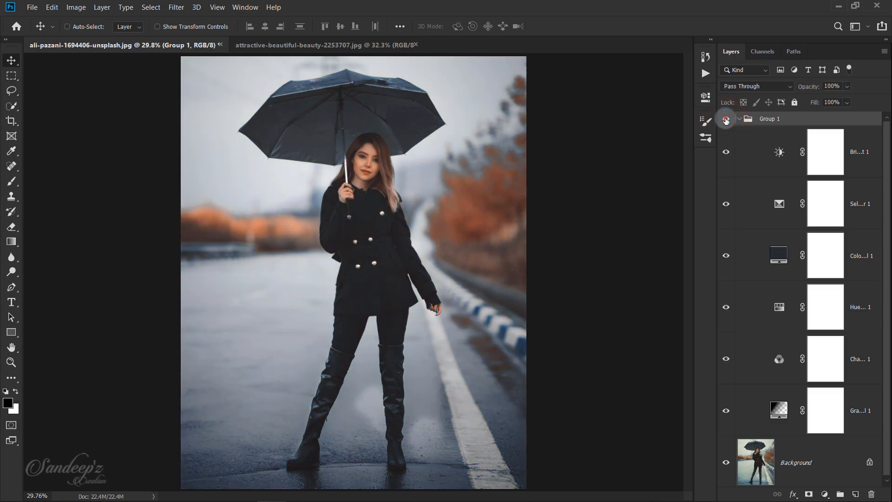
{"action": "left_click", "coordinate": [725, 119]}
{"action": "left_click", "coordinate": [725, 119]}
- Switch to the attractive-beautiful-beauty-2253707.jpg document and display the available actions
{"action": "left_click", "coordinate": [334, 45]}
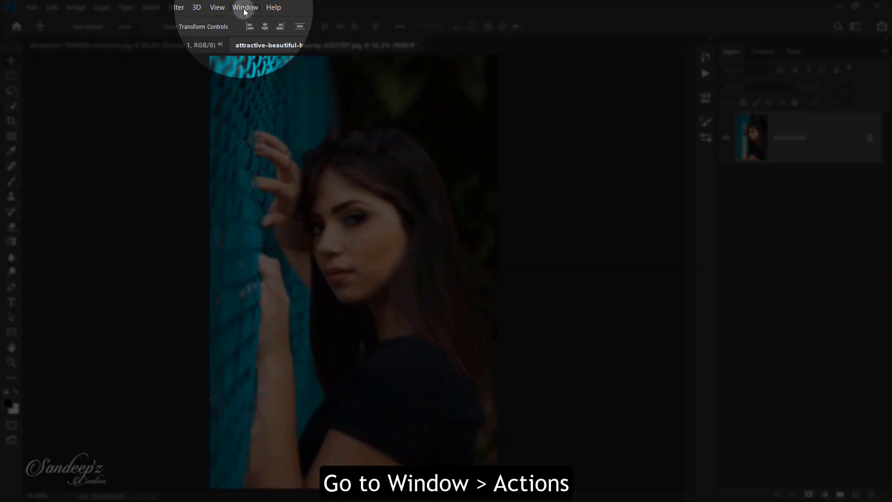
{"action": "left_click", "coordinate": [245, 7]}
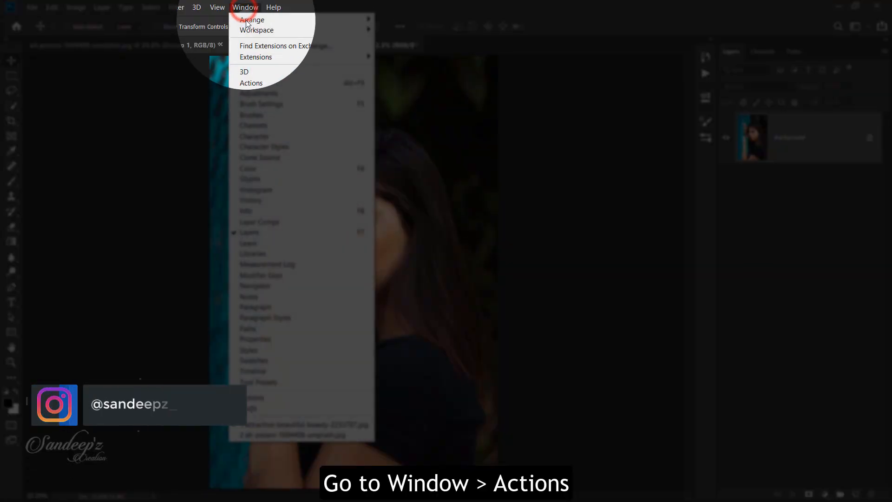
{"action": "left_click", "coordinate": [252, 83]}
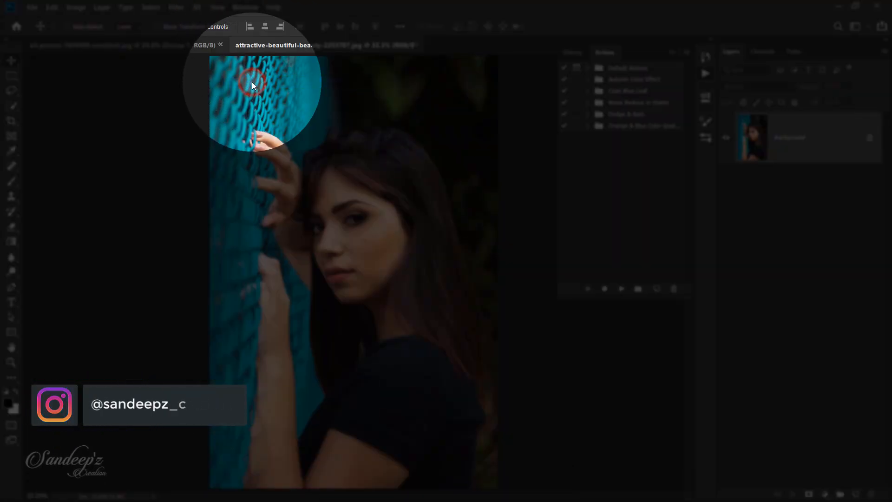
{"action": "left_click", "coordinate": [690, 51]}
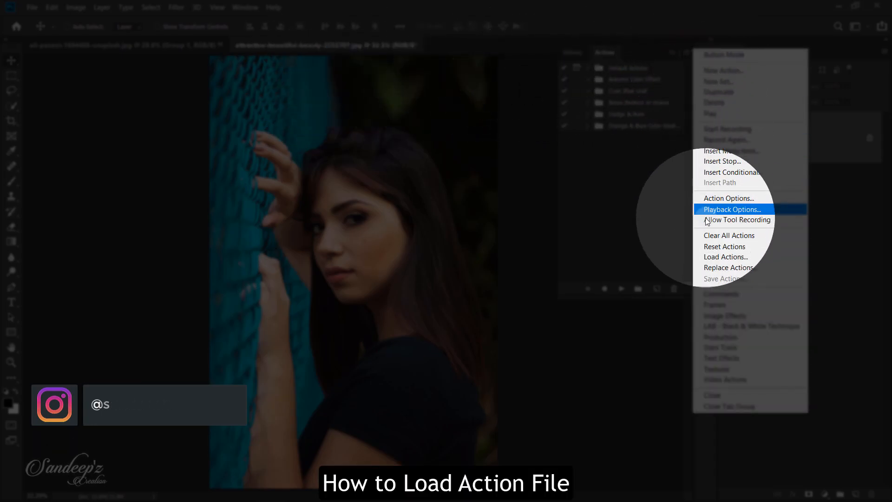
{"action": "left_click", "coordinate": [709, 258]}
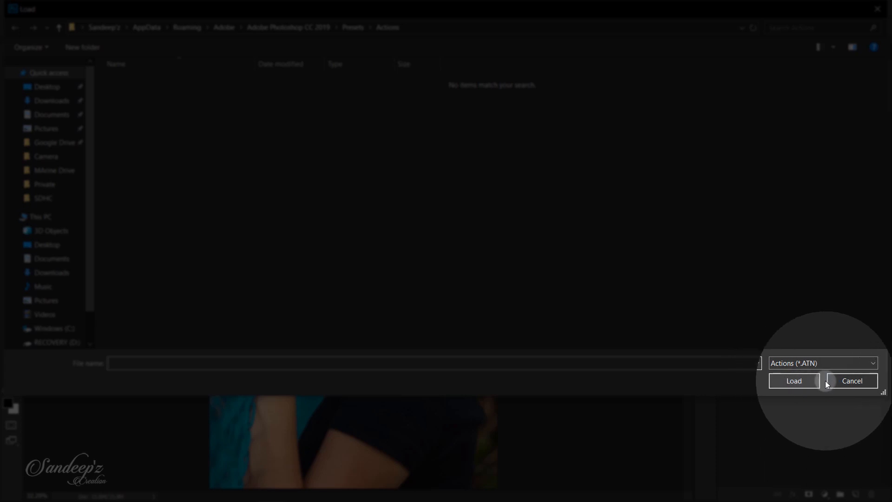
{"action": "left_click", "coordinate": [845, 381]}
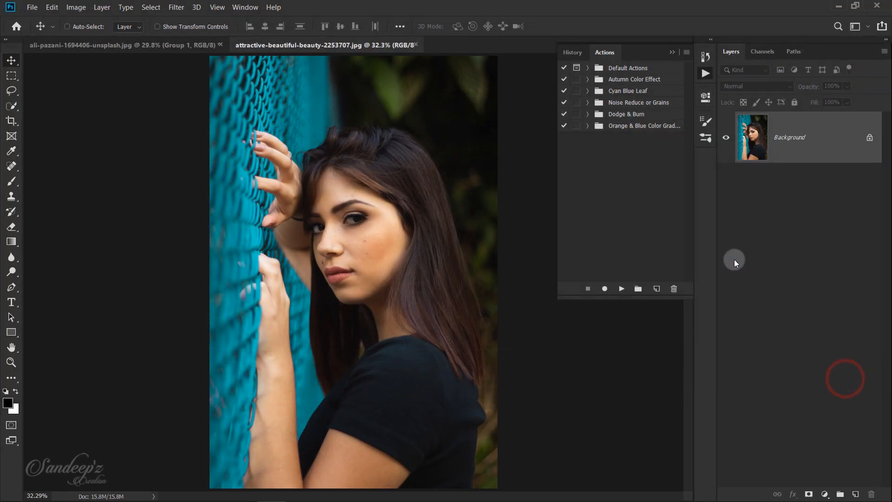
- Play the Start action from the Orange & Blue color grading set on the portrait
{"action": "left_click", "coordinate": [587, 126]}
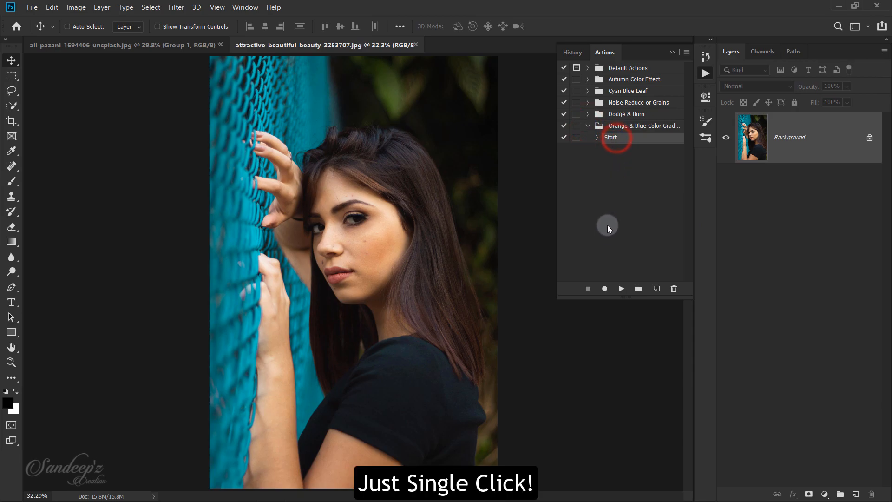
{"action": "left_click", "coordinate": [622, 288]}
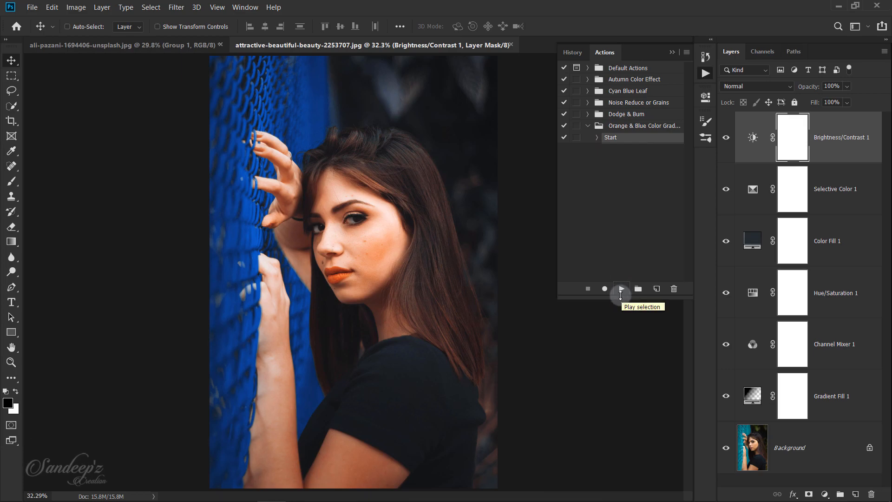
- Reposition the Gradient Fill layer's radial gradient downward over the woman's face
{"action": "double_click", "coordinate": [747, 390]}
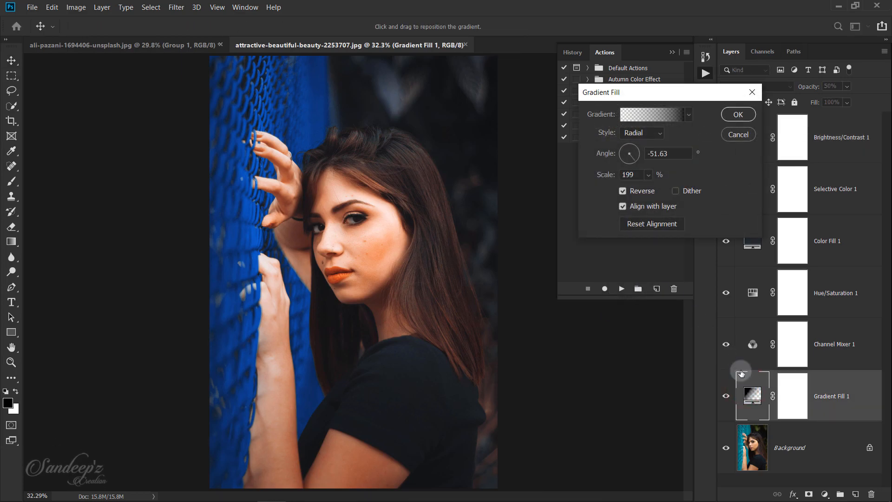
{"action": "left_click_drag", "start_coordinate": [338, 152], "coordinate": [352, 226]}
{"action": "left_click", "coordinate": [726, 114]}
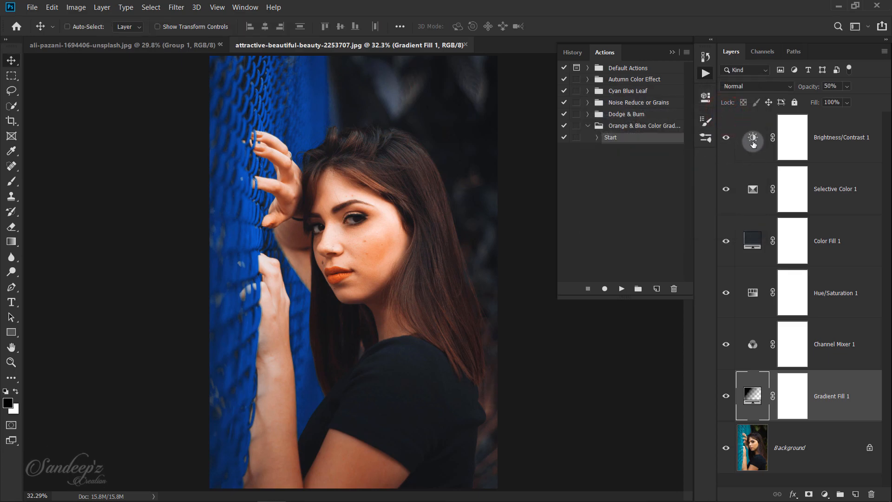
- In the Hue/Saturation layer, set the Cyans Saturation to -25
{"action": "left_click", "coordinate": [746, 297]}
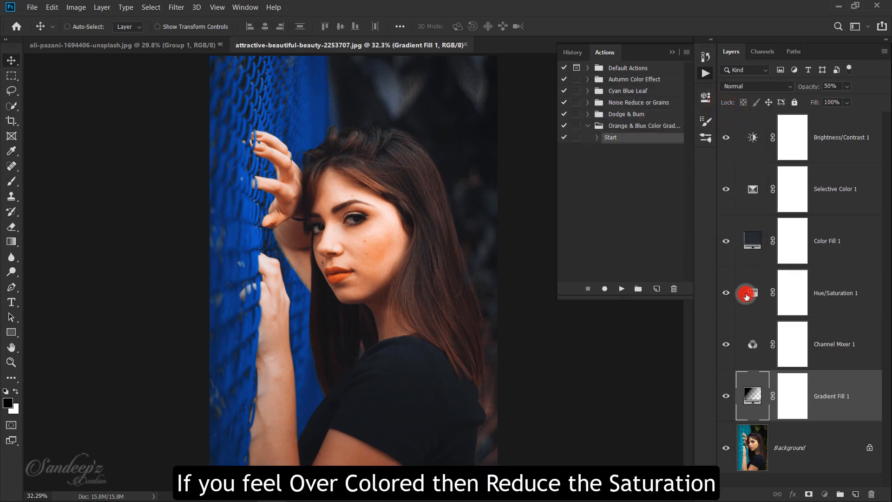
{"action": "left_click", "coordinate": [599, 147]}
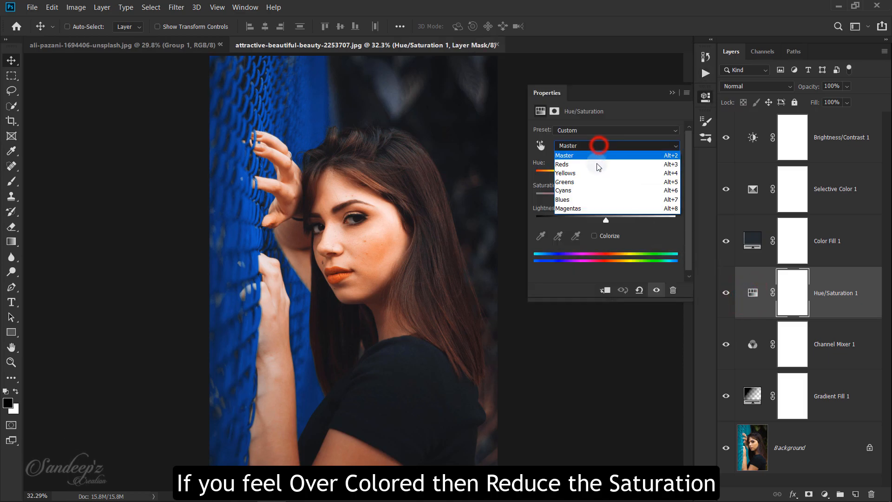
{"action": "left_click", "coordinate": [591, 192]}
{"action": "left_click", "coordinate": [669, 184]}
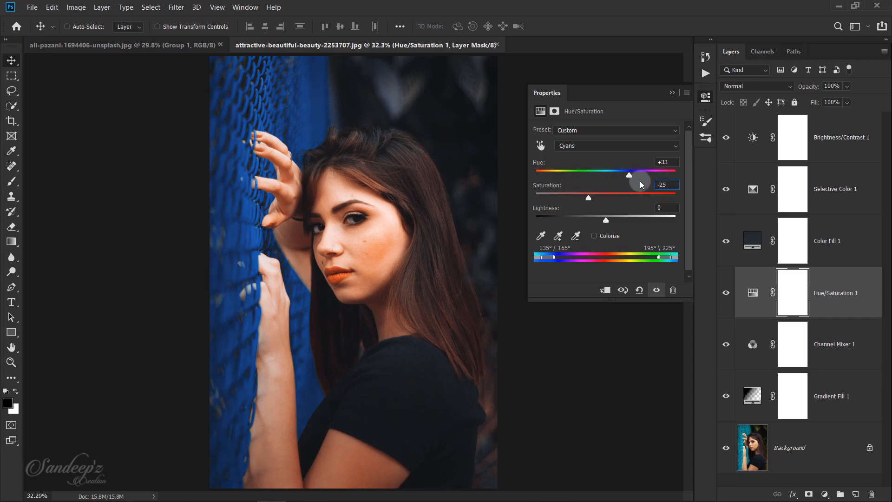
{"action": "left_click", "coordinate": [671, 93]}
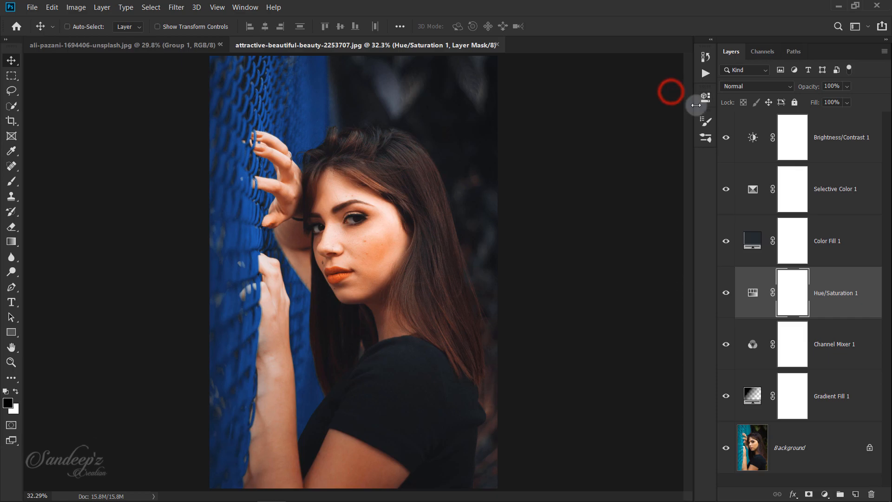
- Compare the fence portrait before and after grading by toggling the visibility of every layer except the Background
{"action": "left_click", "coordinate": [829, 138]}
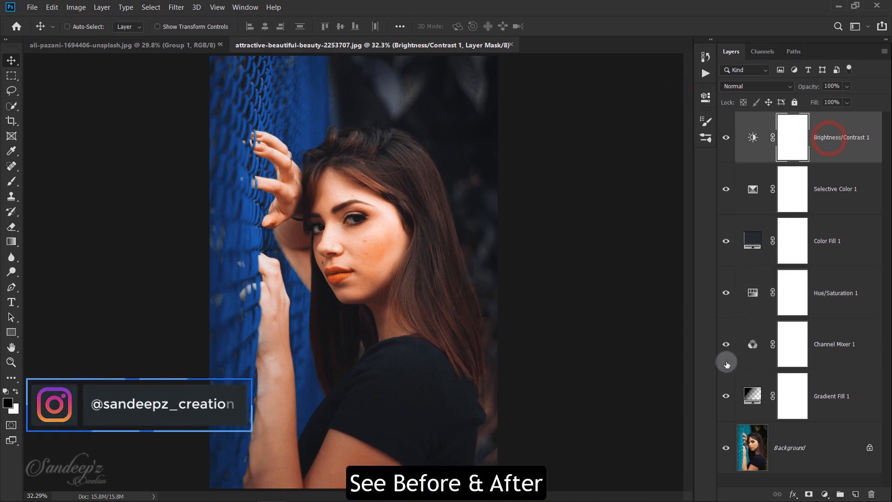
{"action": "left_click", "coordinate": [725, 450], "text": "alt"}
{"action": "left_click", "coordinate": [725, 453], "text": "alt"}
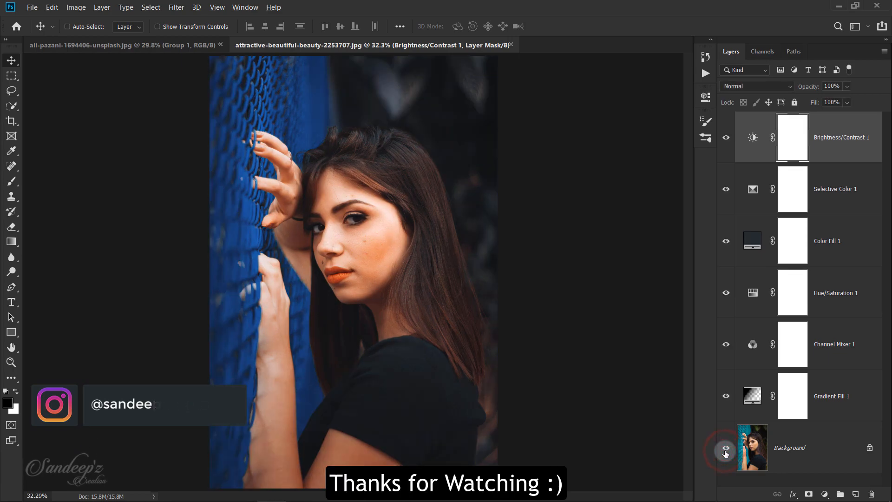
{"action": "left_click", "coordinate": [725, 451], "text": "alt"}
{"action": "left_click", "coordinate": [725, 450], "text": "alt"}
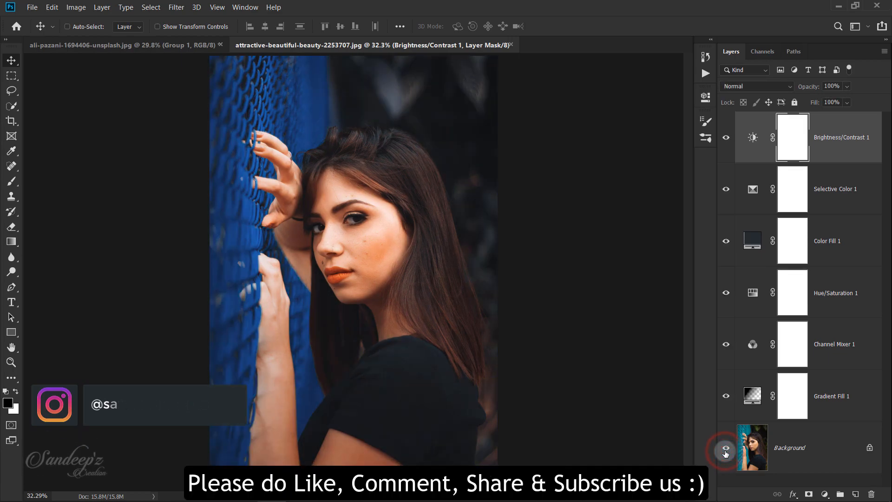
{"action": "left_click", "coordinate": [726, 452], "text": "alt"}
{"action": "left_click", "coordinate": [726, 451], "text": "alt"}
{"action": "left_click", "coordinate": [726, 451], "text": "alt"}
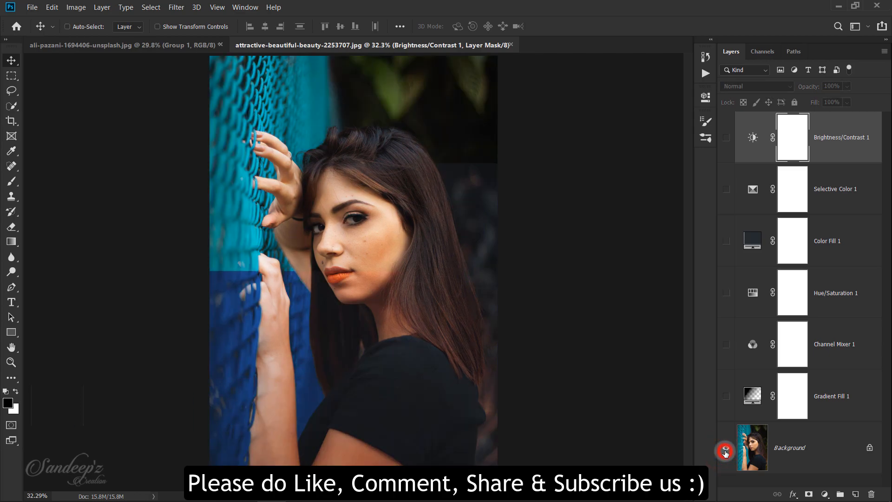
{"action": "left_click", "coordinate": [725, 451], "text": "alt"}
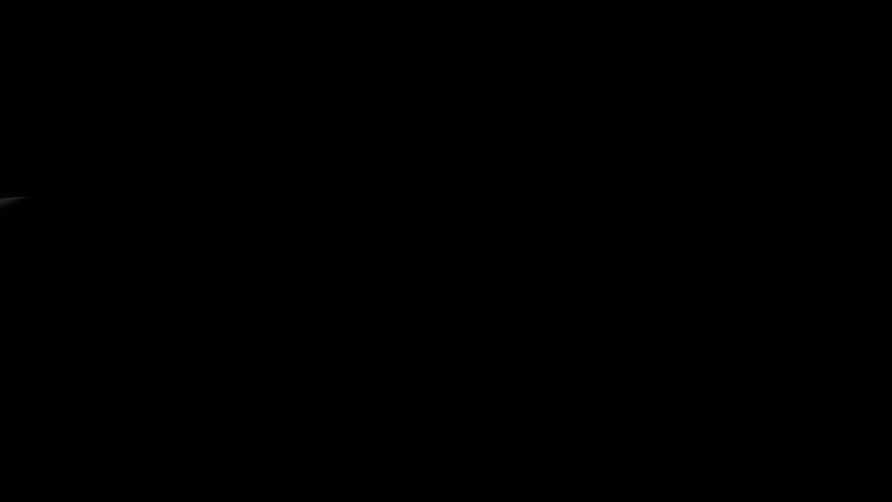